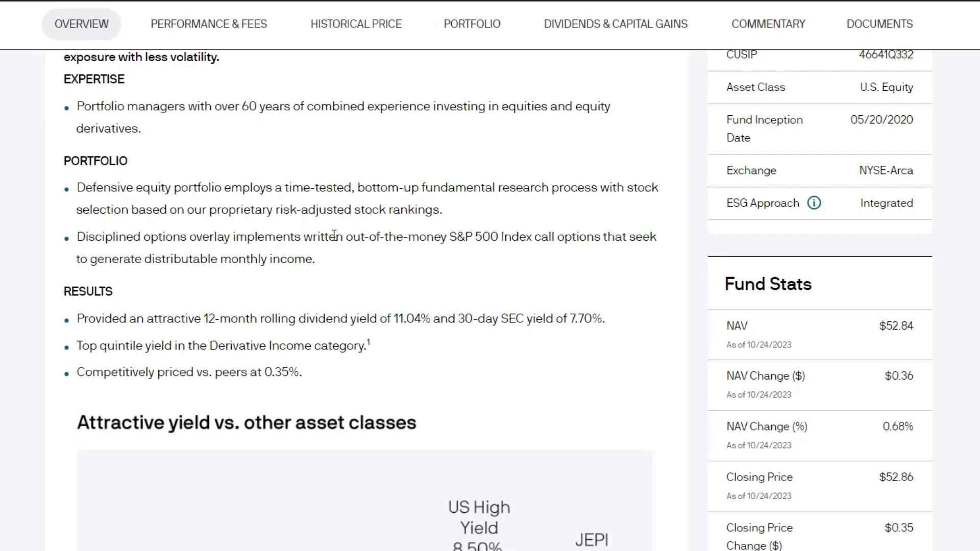
# Highlight 'out-of-the-money S&P 500 Index' and scroll to the 'Attractive yield vs. other asset classes' chart
pyautogui.moveTo(347, 238); pyautogui.dragTo(530, 223)
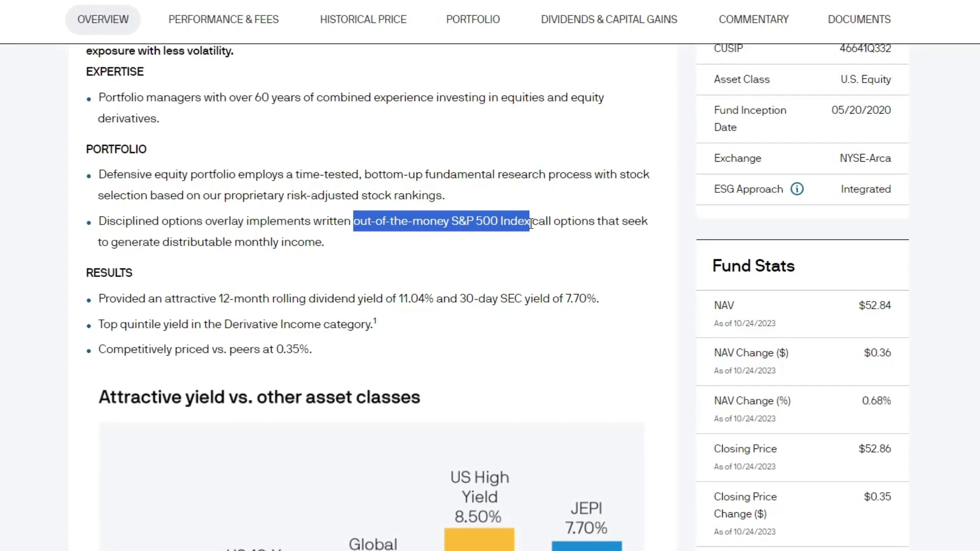
pyautogui.scroll(-5, 521, 278)
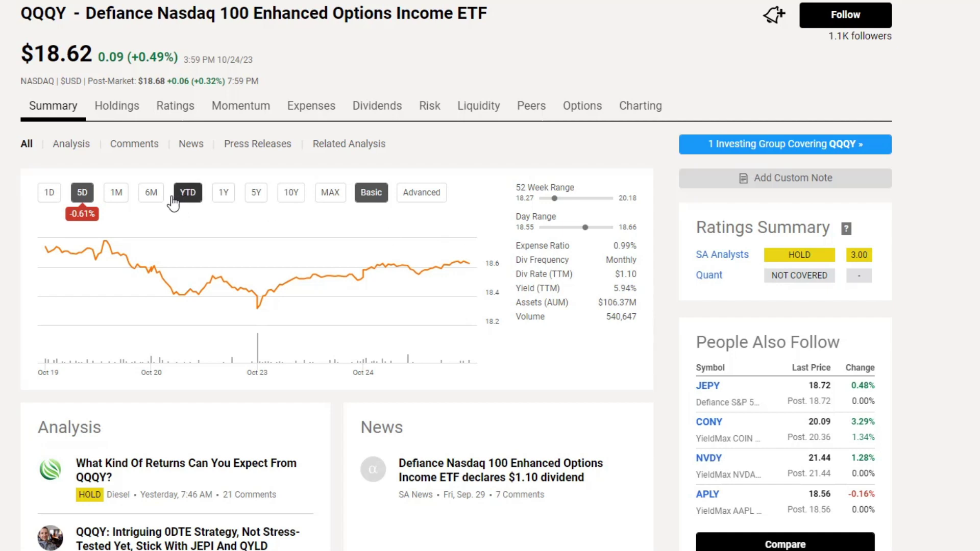
# Review QQQY's six-month chart and trailing yield, then chart JEPI's price over five years
pyautogui.click(150, 199)
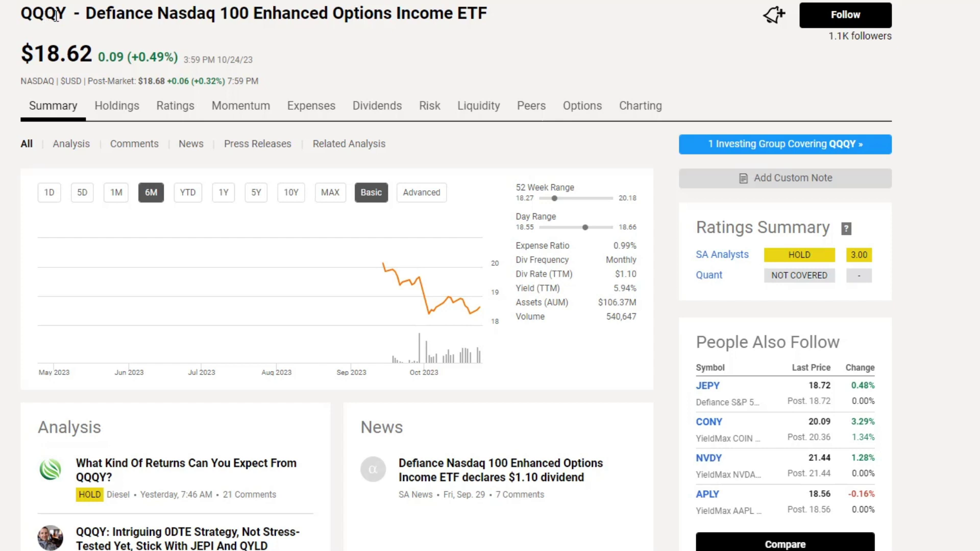
pyautogui.moveTo(380, 269)
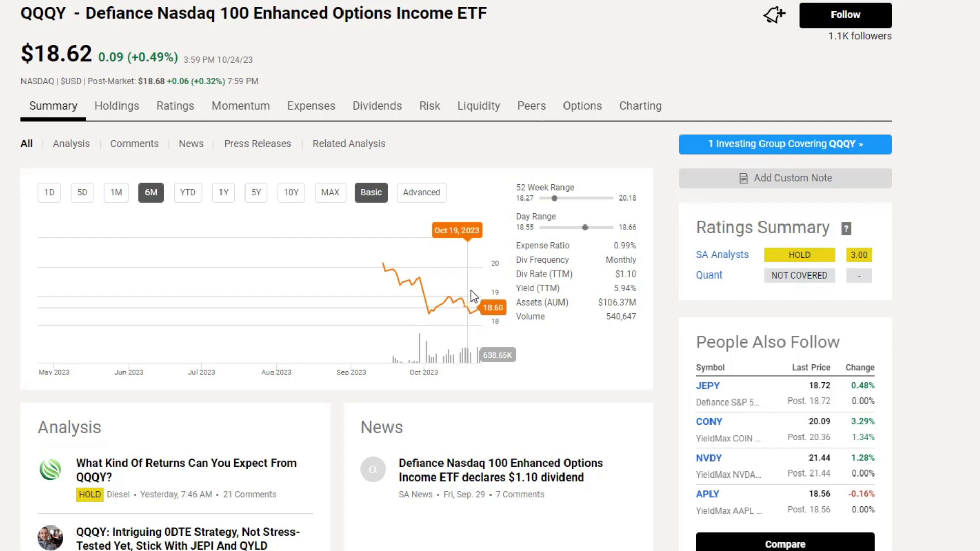
pyautogui.moveTo(581, 298)
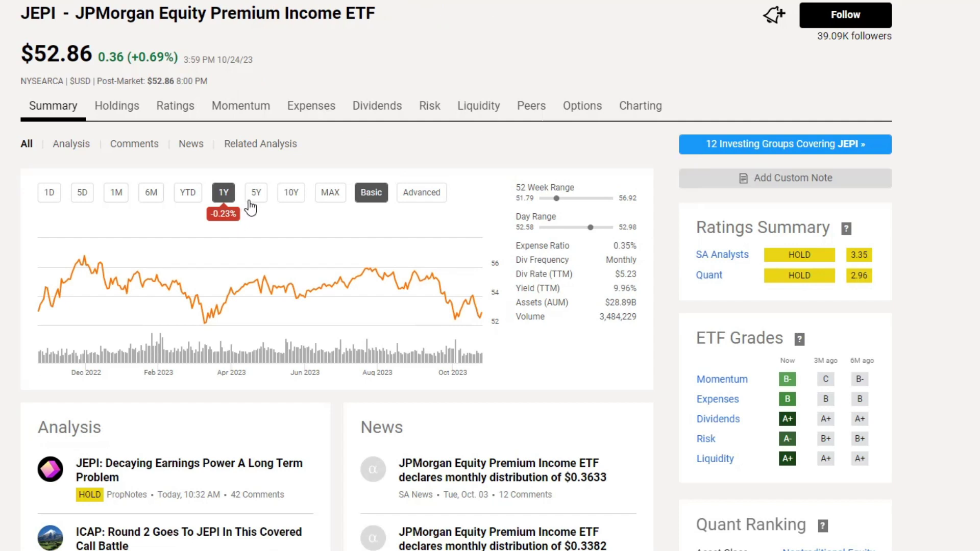
pyautogui.click(257, 196)
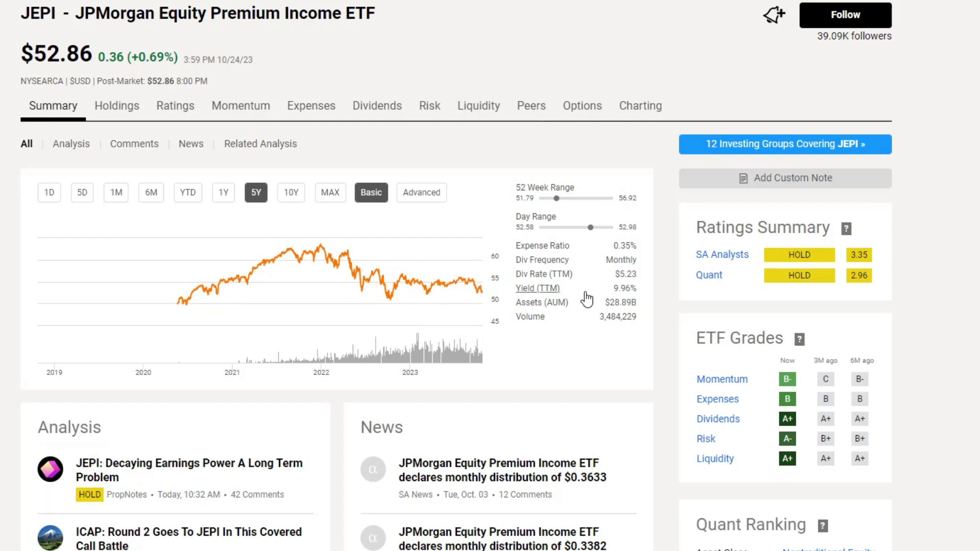
# Inspect JEPI's 9.96% trailing yield and 0.35% expense ratio on its summary page
pyautogui.moveTo(586, 297)
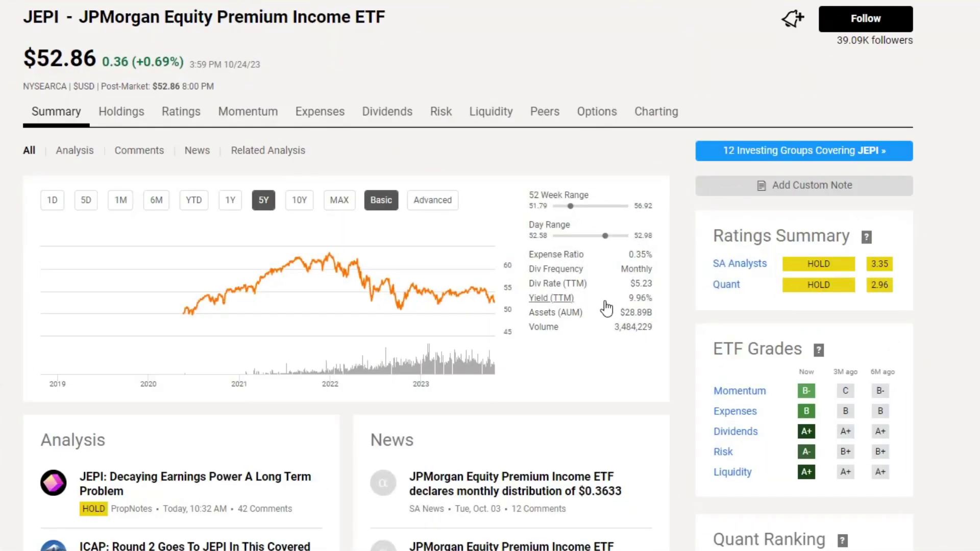
pyautogui.moveTo(605, 301)
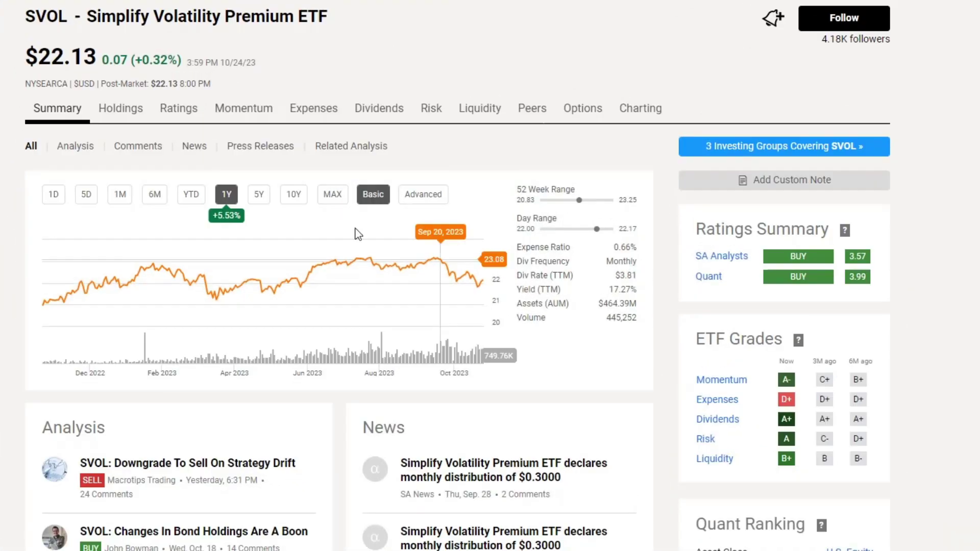
# Chart SVOL's price over its full history, then go to its dividends page
pyautogui.click(333, 195)
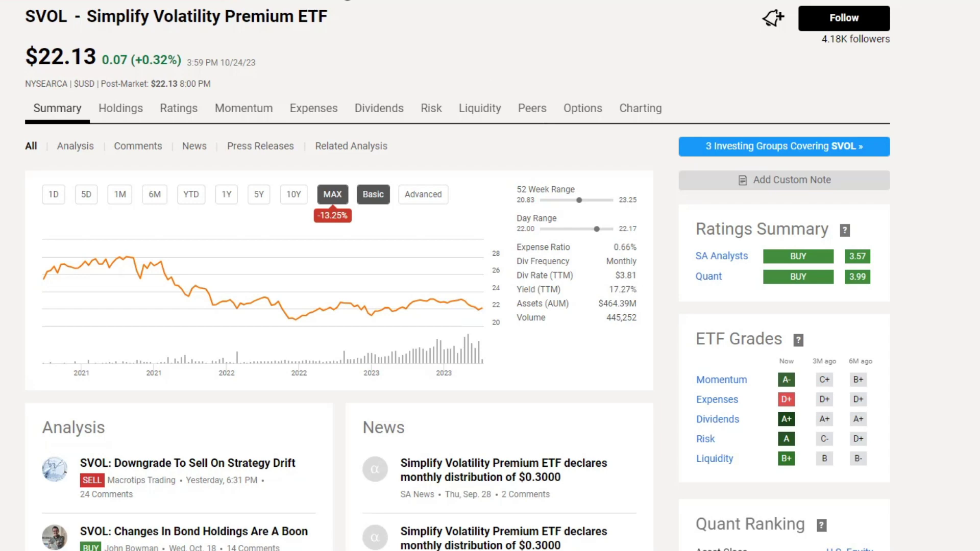
pyautogui.click(383, 109)
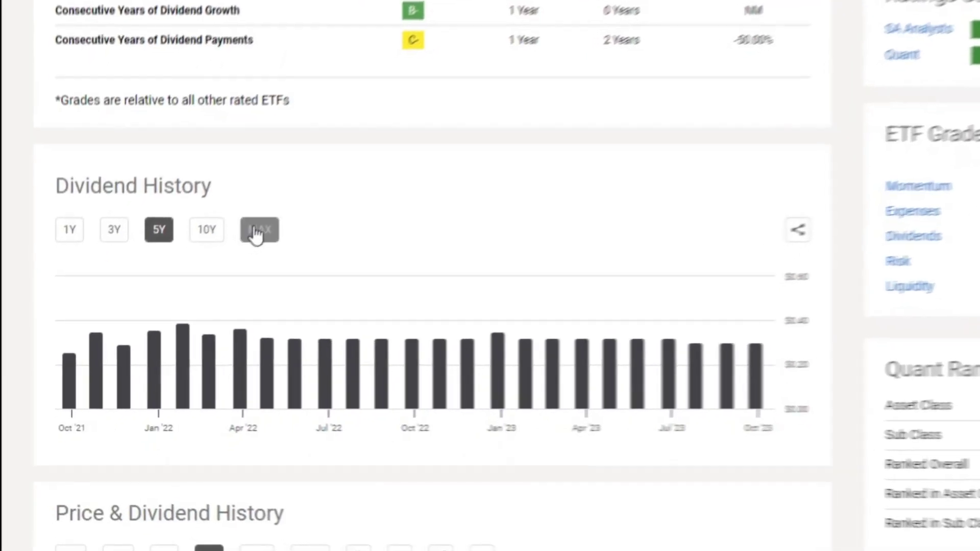
# Show SVOL's full dividend history, then JEPI's complete monthly payout history since Jul '20
pyautogui.click(208, 410)
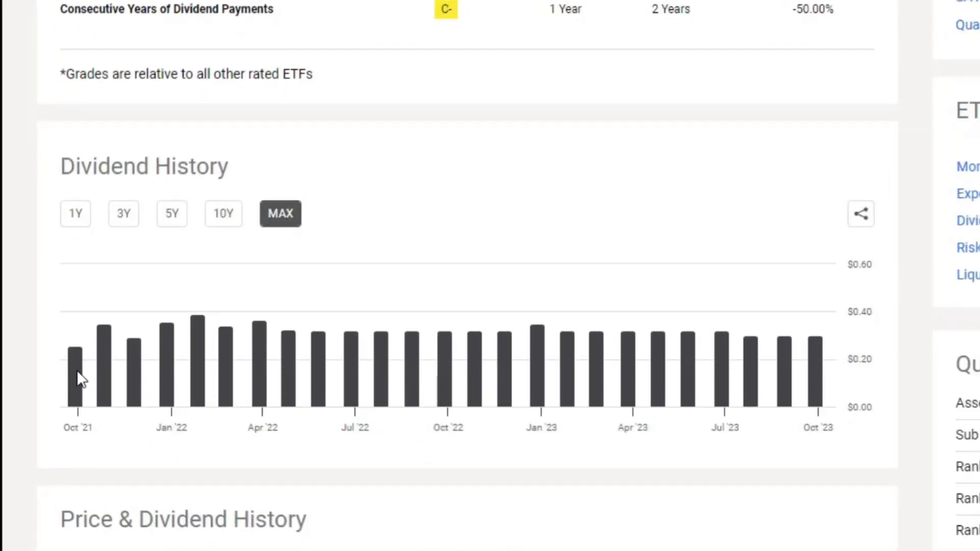
pyautogui.moveTo(74, 374)
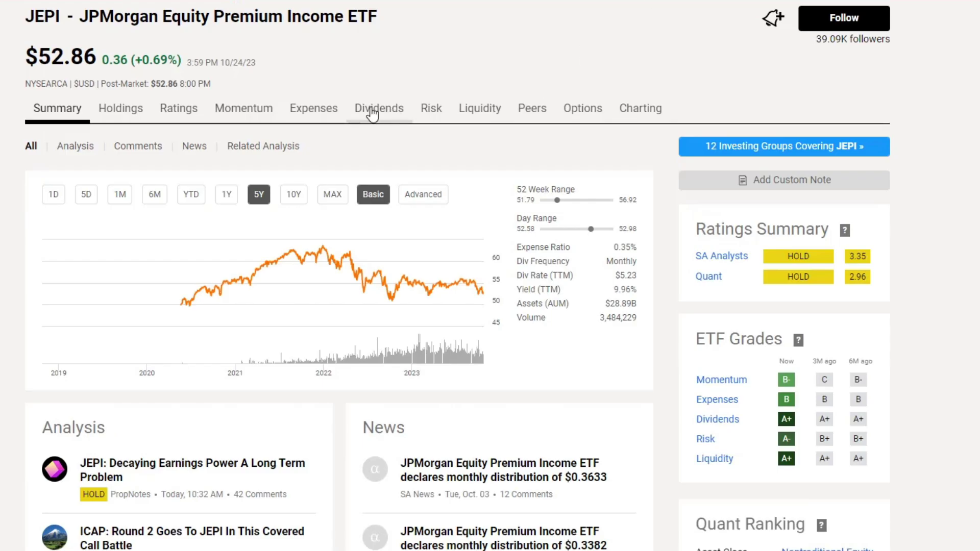
pyautogui.click(373, 111)
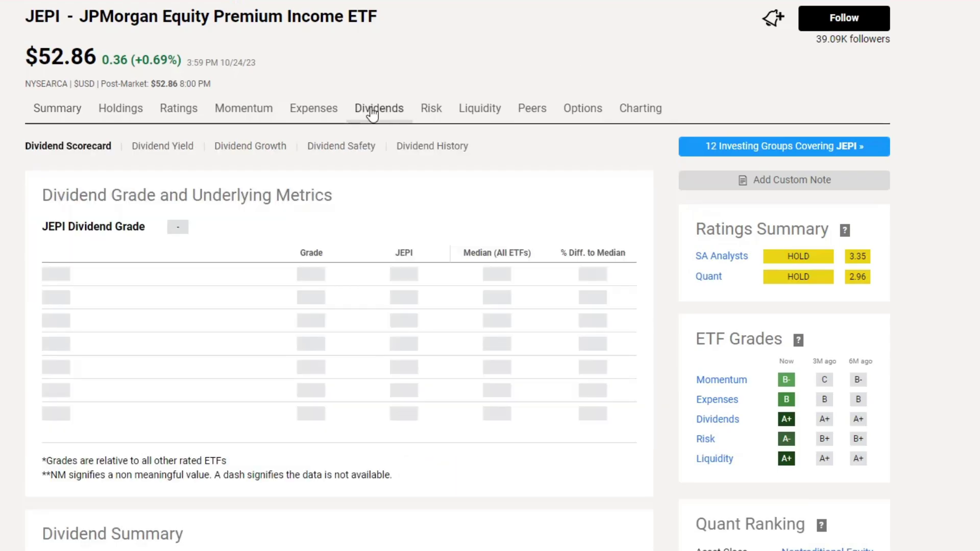
pyautogui.click(429, 151)
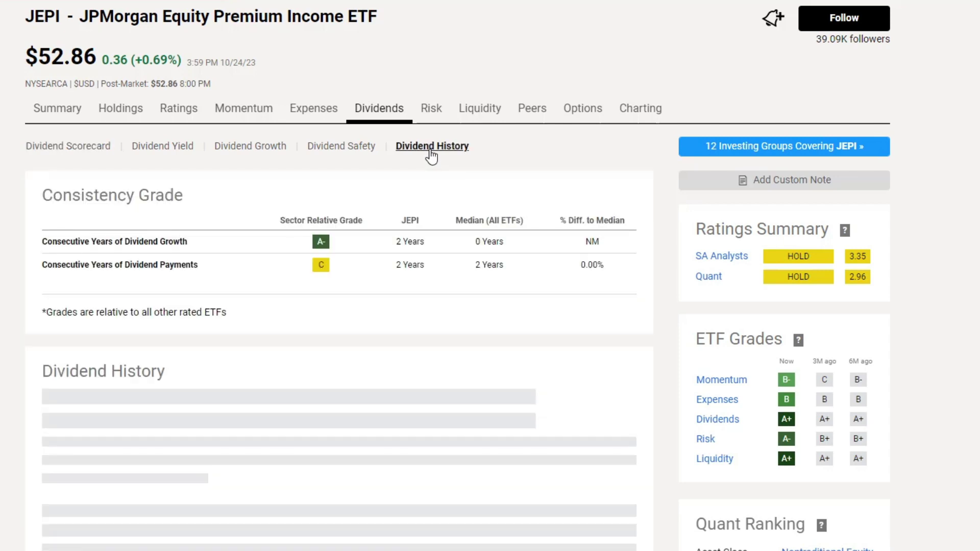
pyautogui.scroll(-3, 384, 210)
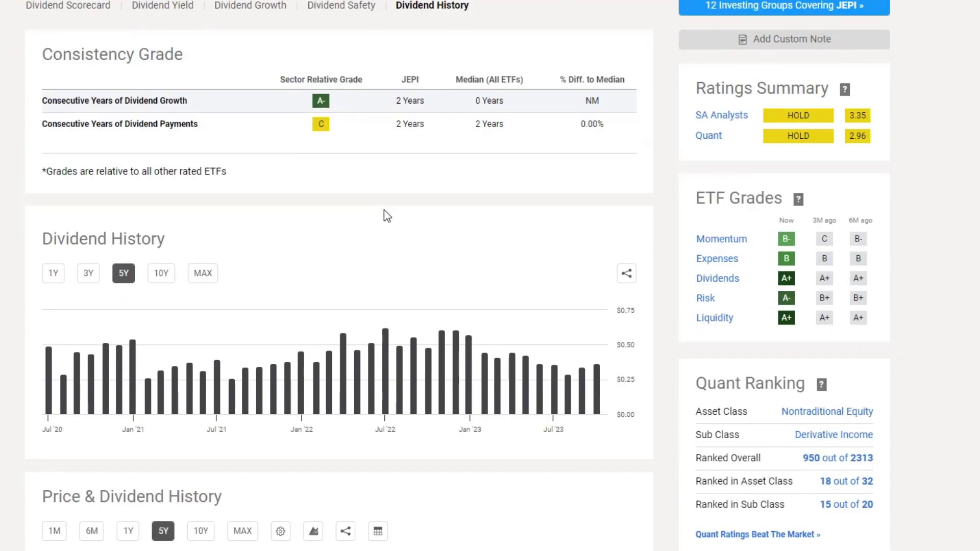
pyautogui.click(200, 275)
pyautogui.moveTo(162, 380)
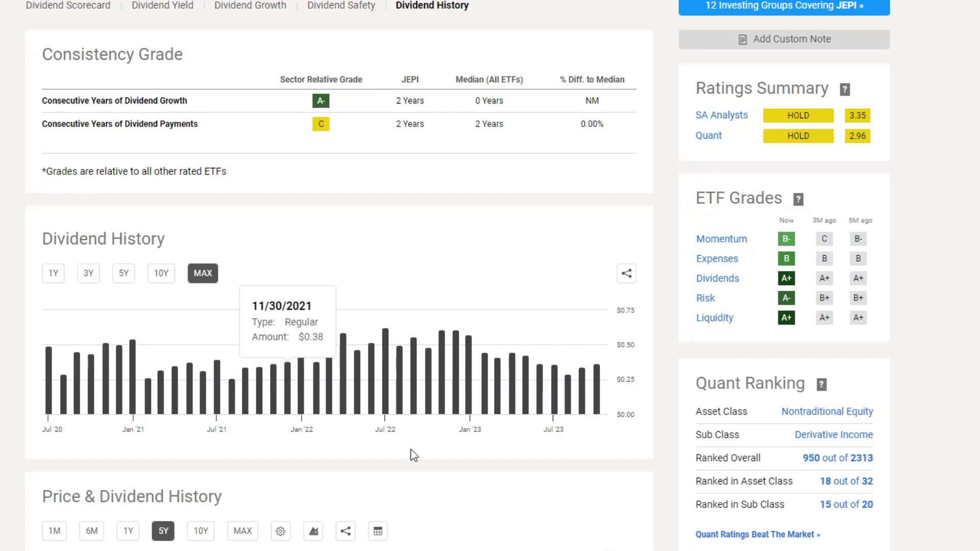
pyautogui.moveTo(233, 406)
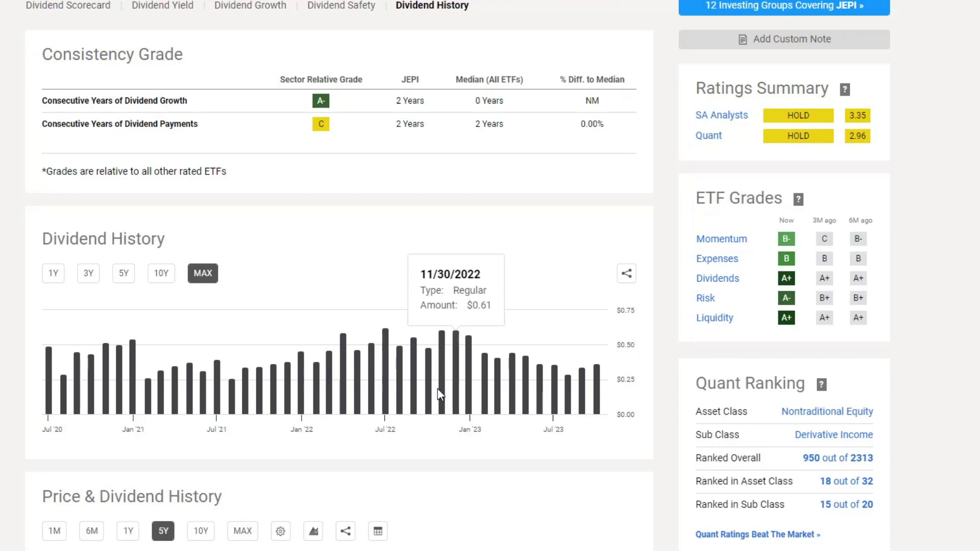
pyautogui.scroll(3, 445, 397)
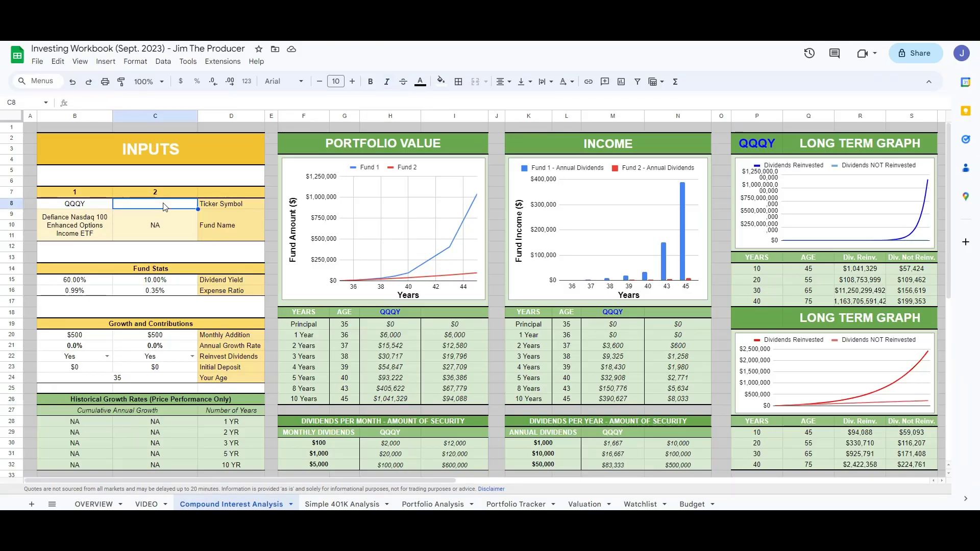
# Enter JEPI as fund 2, then compare yields (60.00% vs 10.00%) and expense ratios (0.99% vs 0.35%)
pyautogui.write('JEPI')
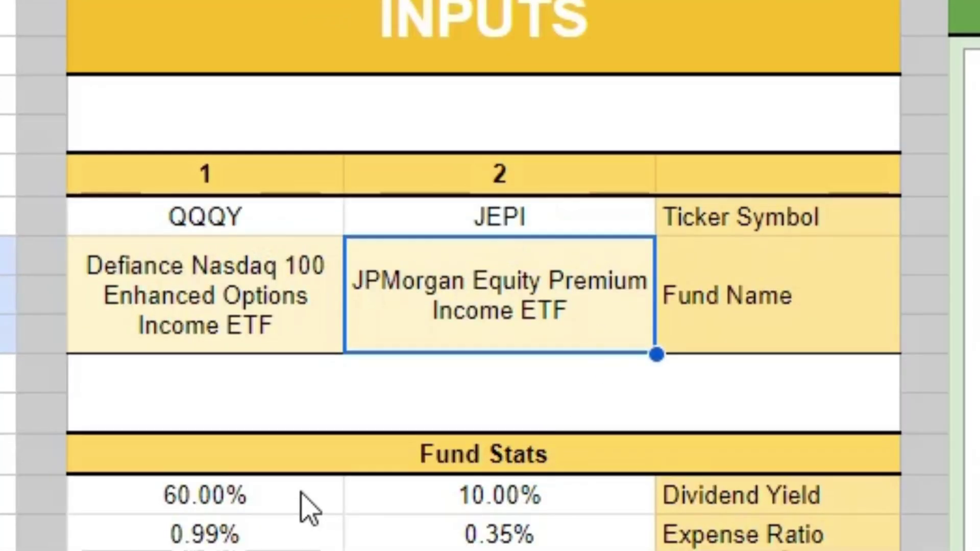
pyautogui.click(286, 498)
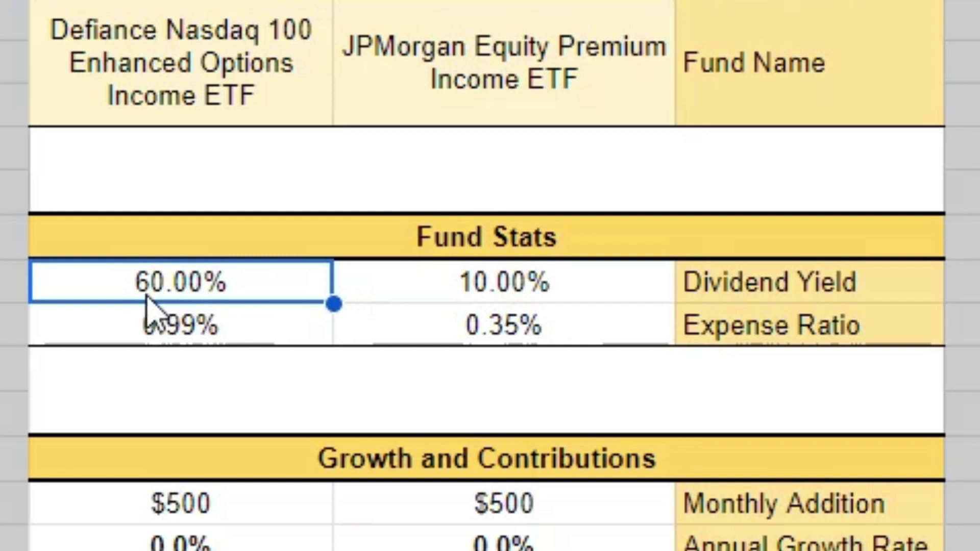
pyautogui.click(521, 281)
pyautogui.scroll(3, 519, 245)
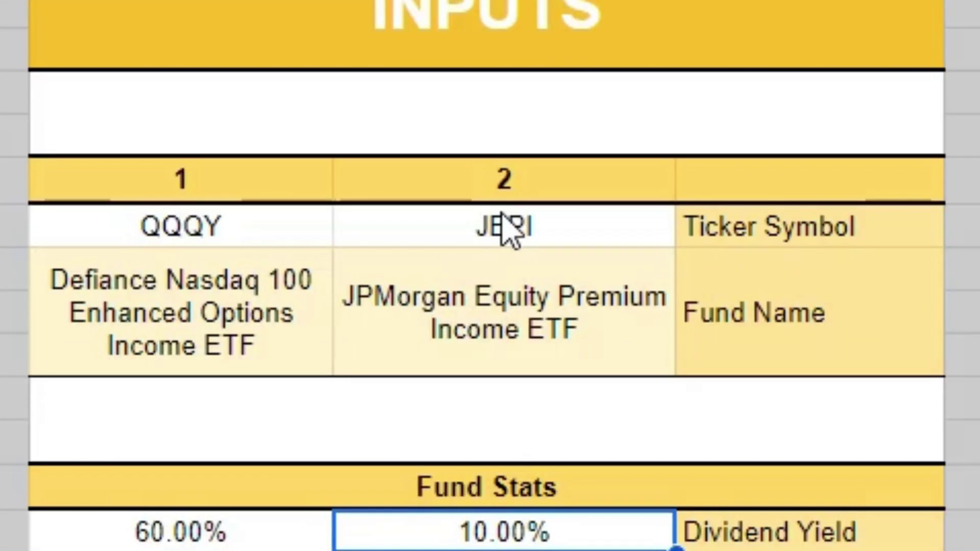
pyautogui.scroll(-5, 510, 460)
pyautogui.click(510, 460)
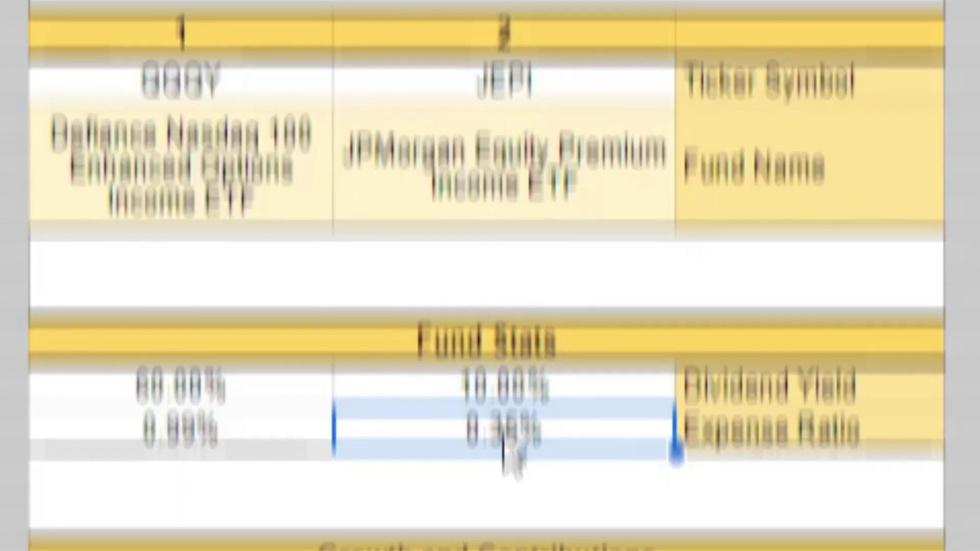
pyautogui.click(210, 323)
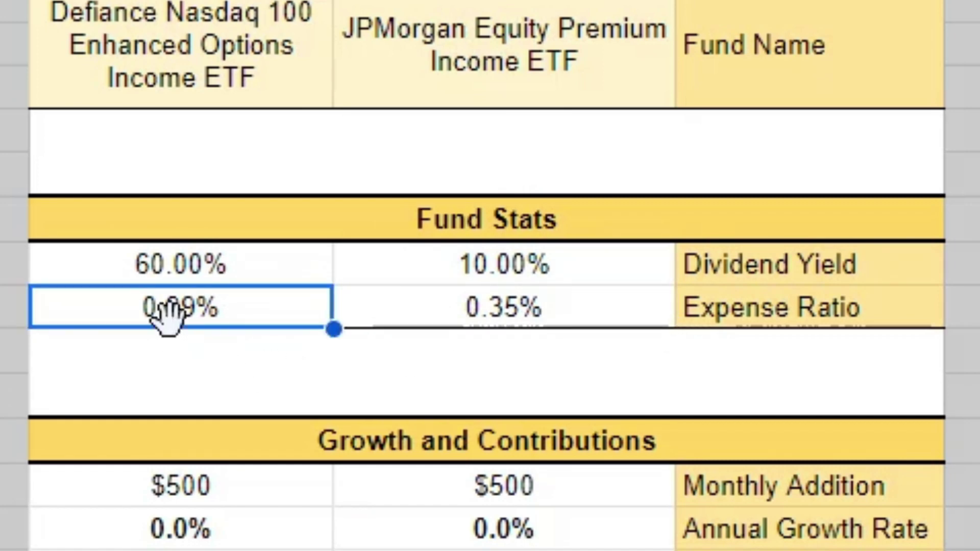
# Review both funds' $500 monthly additions, 0.0% growth, yields, reinvest settings and $0 initial deposits
pyautogui.moveTo(210, 477); pyautogui.dragTo(483, 483)
pyautogui.scroll(-5, 483, 483)
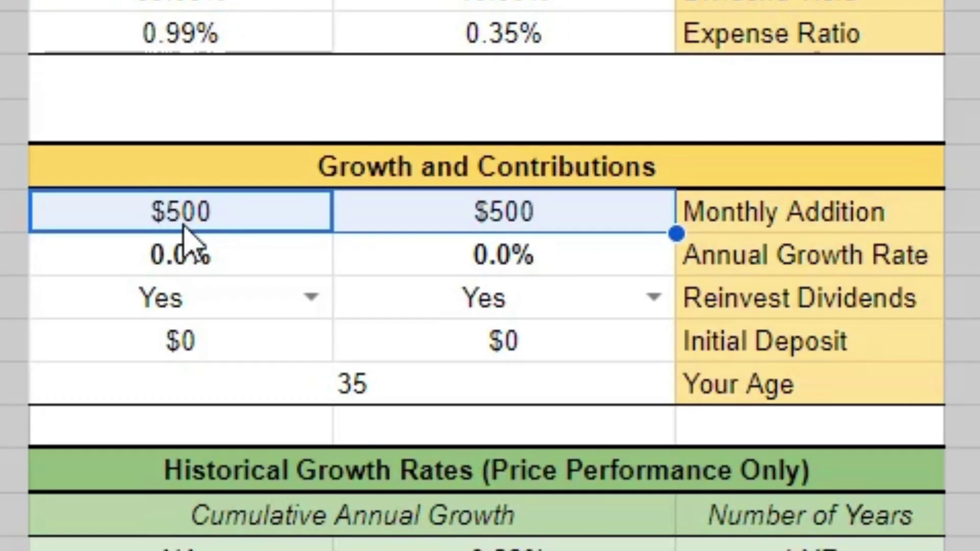
pyautogui.click(197, 257)
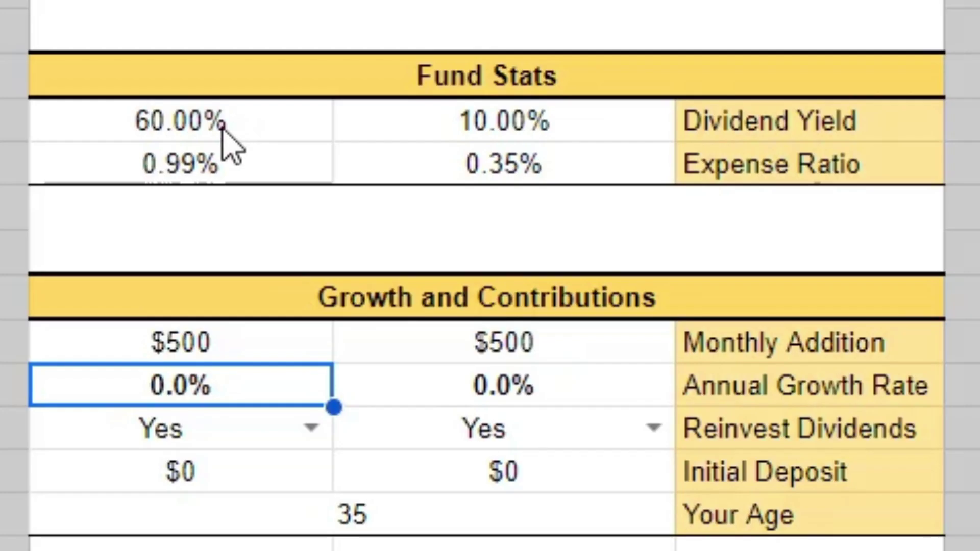
pyautogui.moveTo(221, 531); pyautogui.dragTo(502, 536)
pyautogui.moveTo(219, 449); pyautogui.dragTo(557, 449)
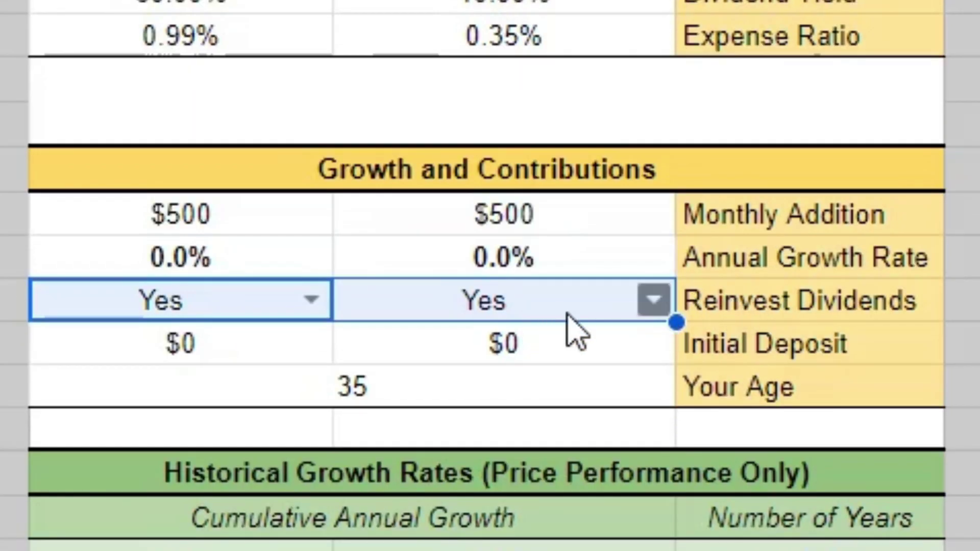
pyautogui.moveTo(529, 357); pyautogui.dragTo(246, 358)
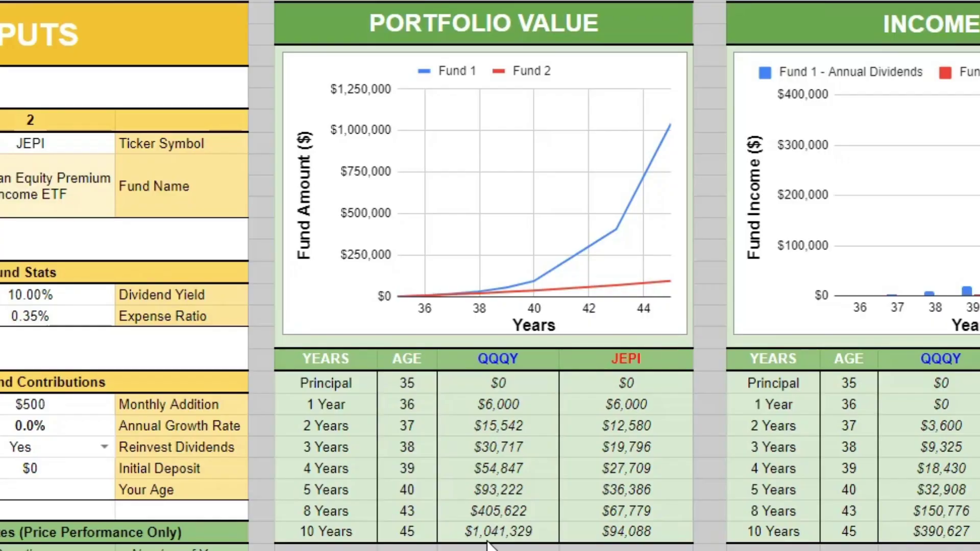
# Highlight QQQY's 4–10 year projections and JEPI's $12,580 2-year value, then revisit JEPI on Seeking Alpha
pyautogui.moveTo(363, 528); pyautogui.dragTo(508, 451)
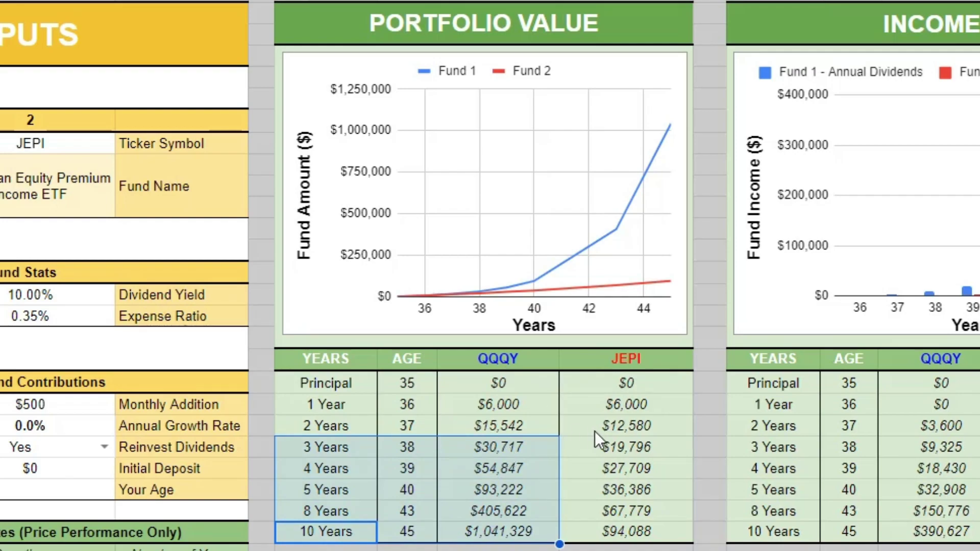
pyautogui.click(604, 420)
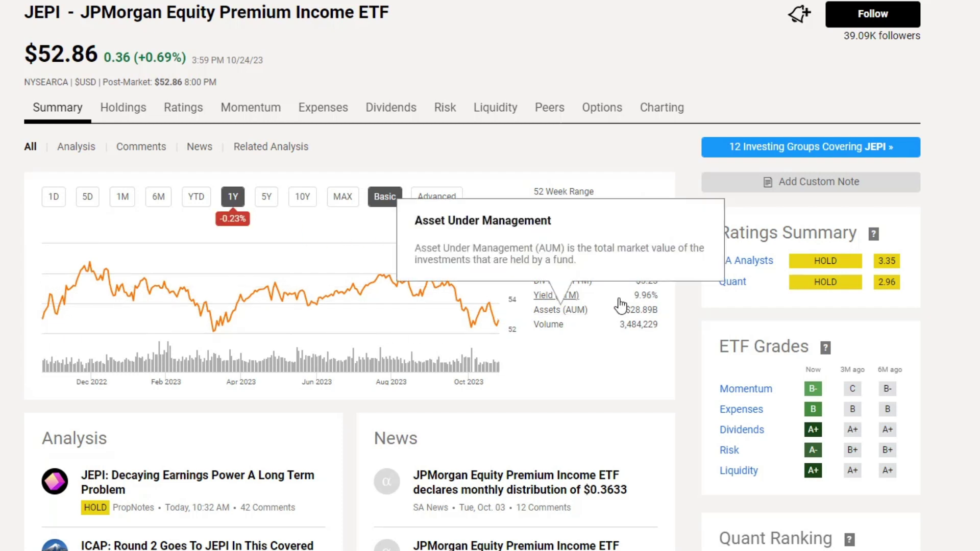
pyautogui.moveTo(612, 302)
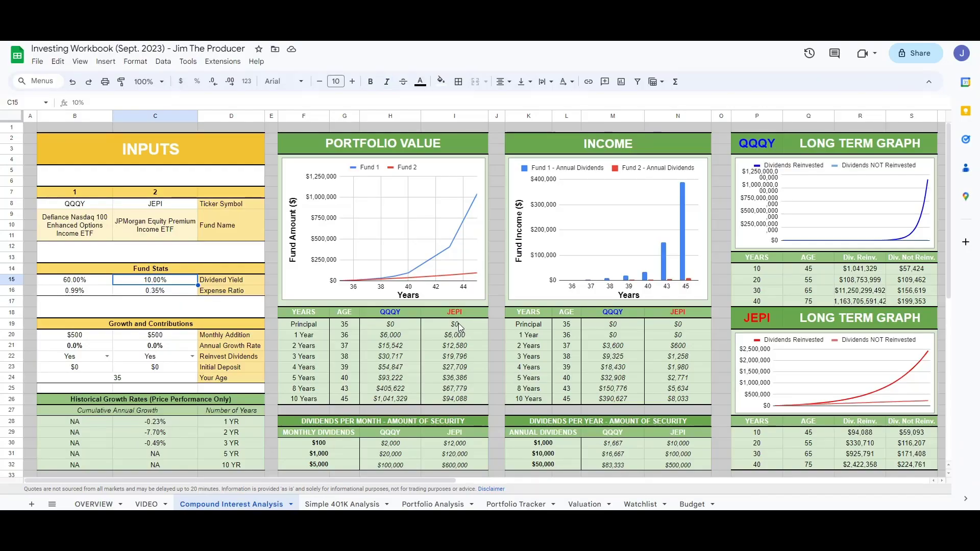
pyautogui.moveTo(458, 324); pyautogui.dragTo(458, 401)
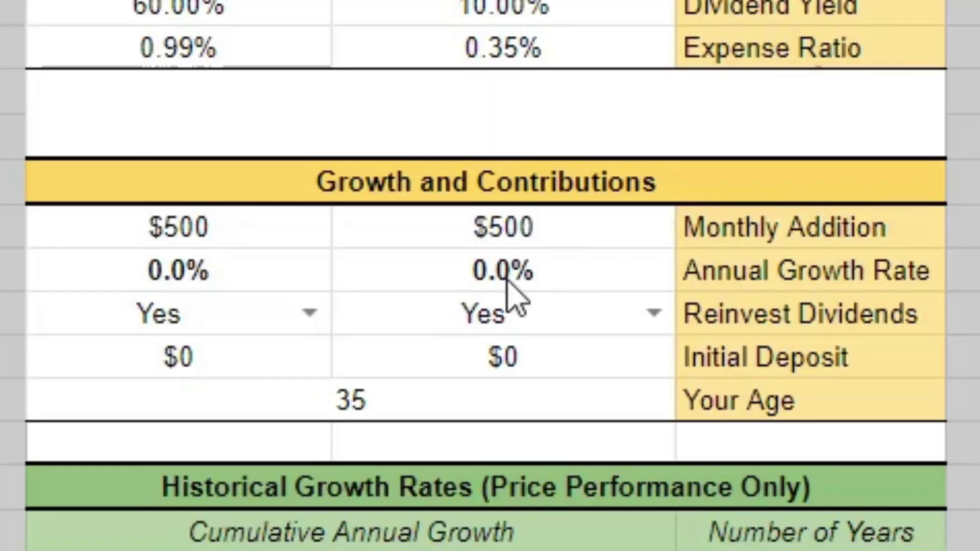
pyautogui.click(502, 367)
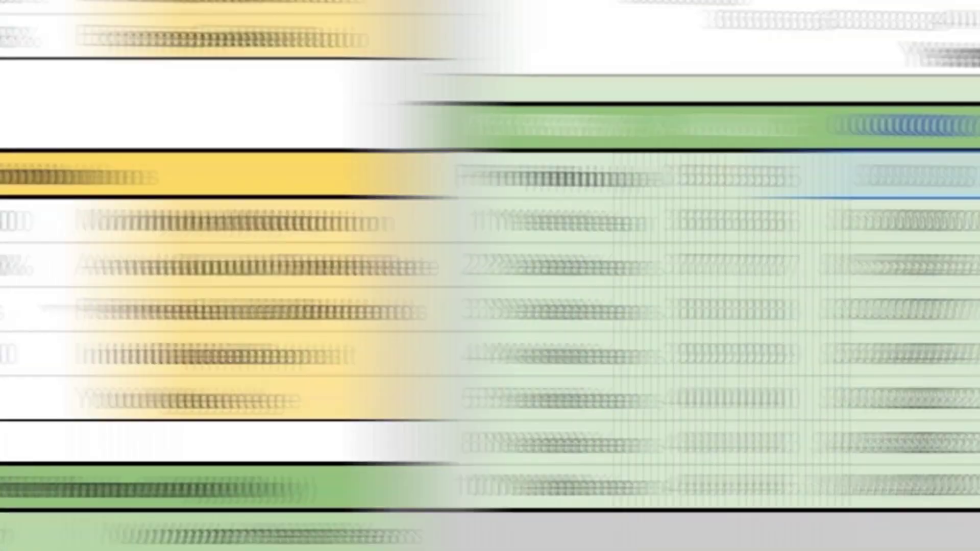
pyautogui.click(808, 500)
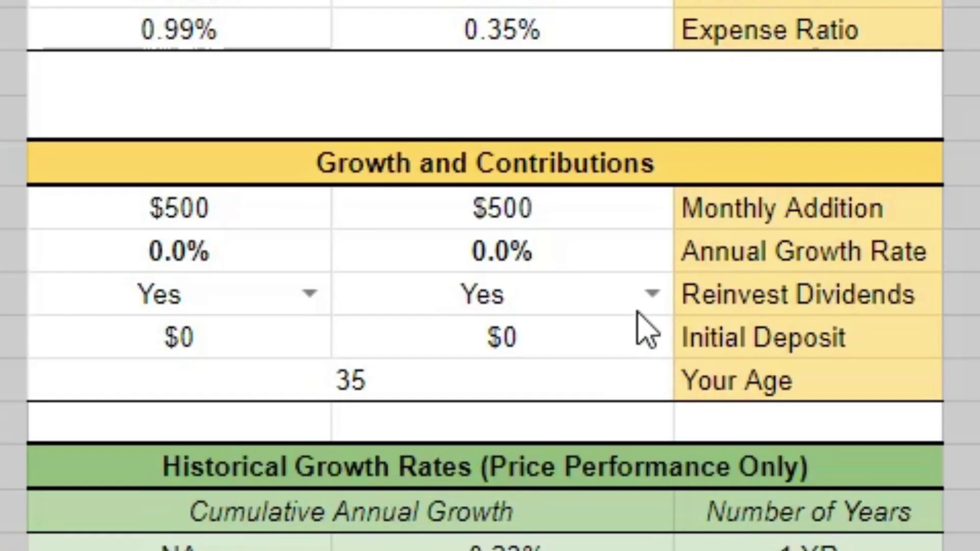
# Set Reinvest Dividends to No for both JEPI and QQQY, then check JEPI's ten-year value
pyautogui.click(649, 292)
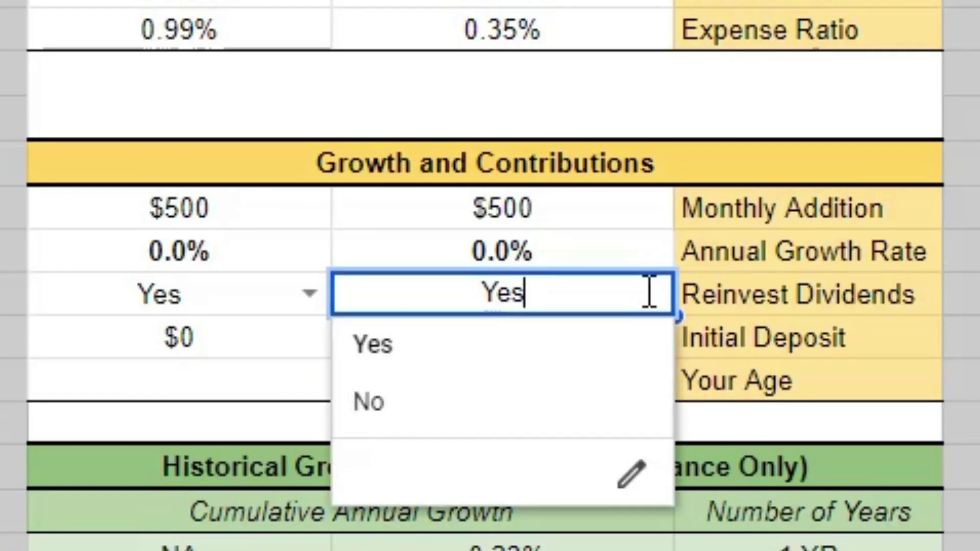
pyautogui.click(403, 404)
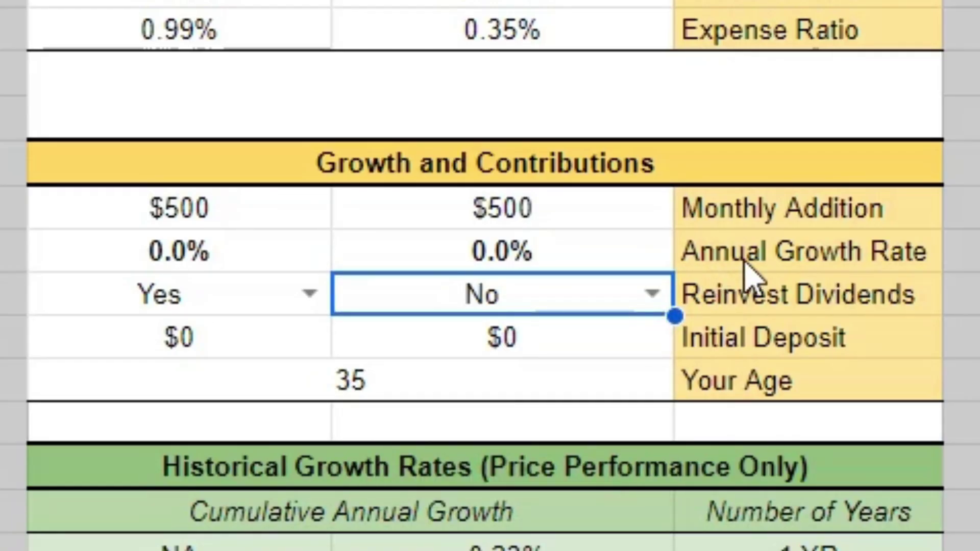
pyautogui.click(498, 221)
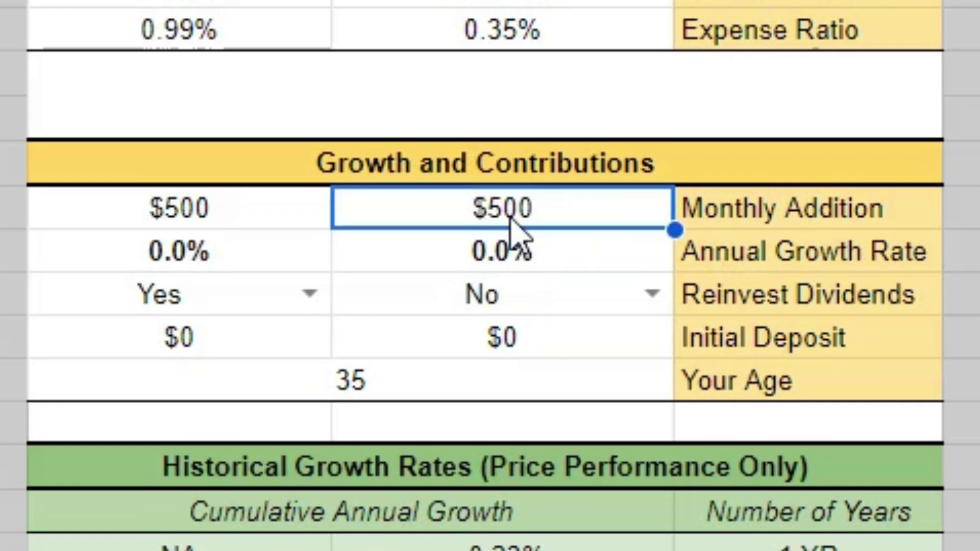
pyautogui.click(309, 293)
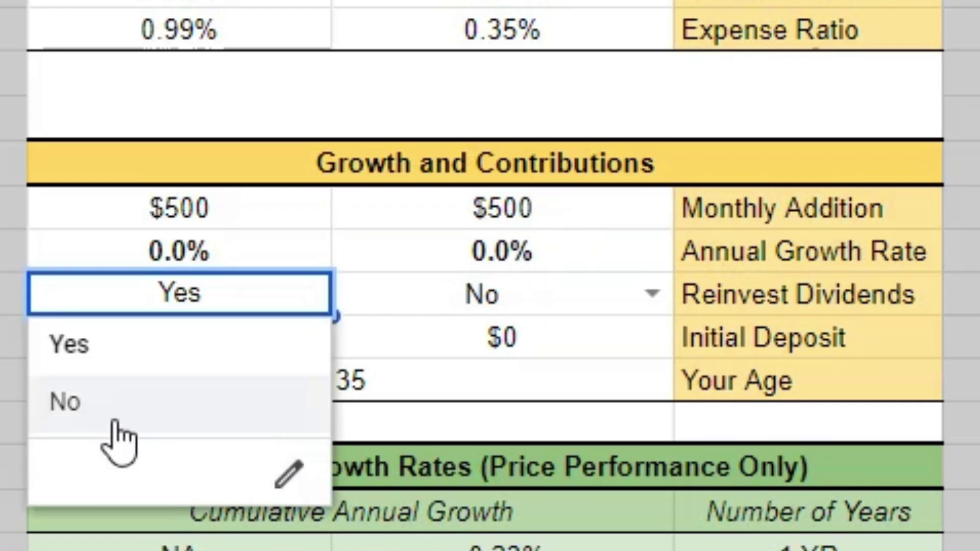
pyautogui.click(114, 422)
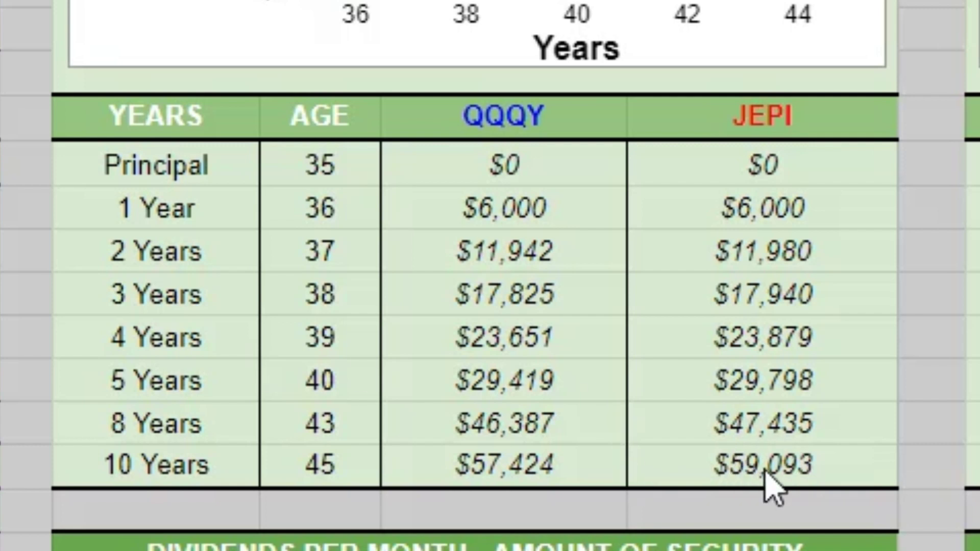
pyautogui.click(770, 471)
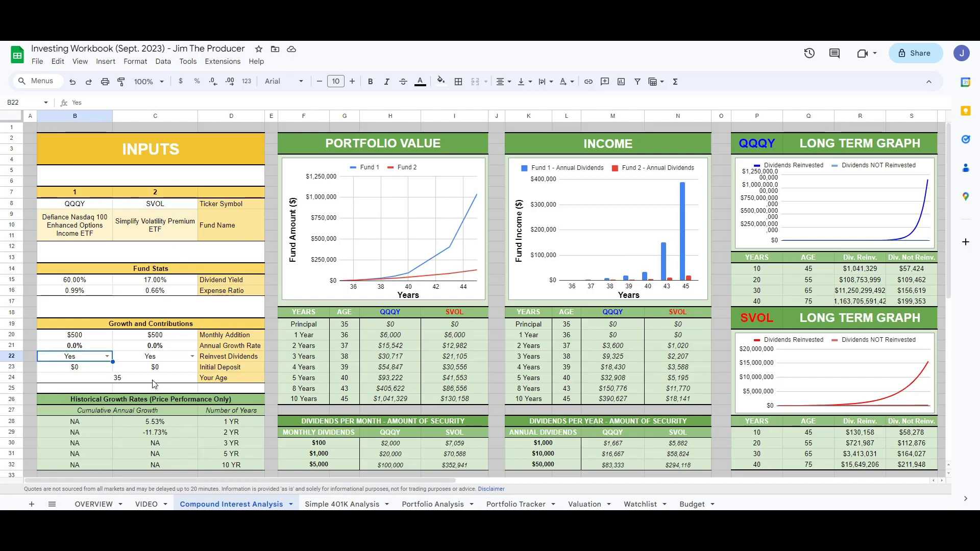
pyautogui.click(157, 284)
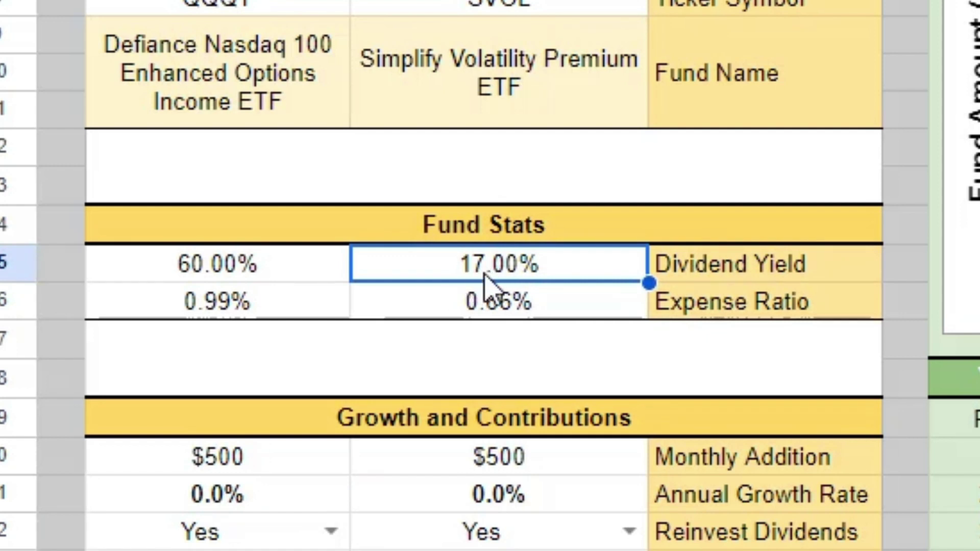
pyautogui.click(526, 311)
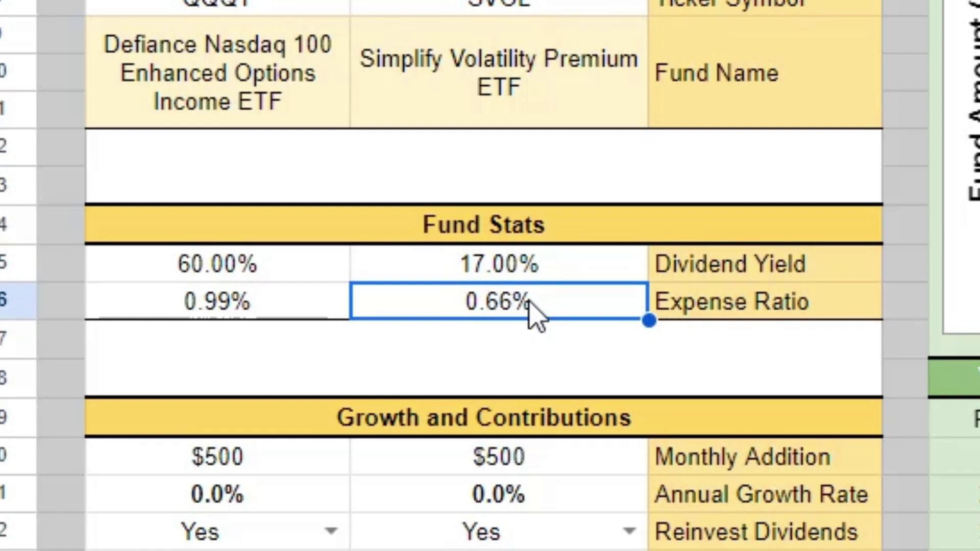
pyautogui.click(526, 462)
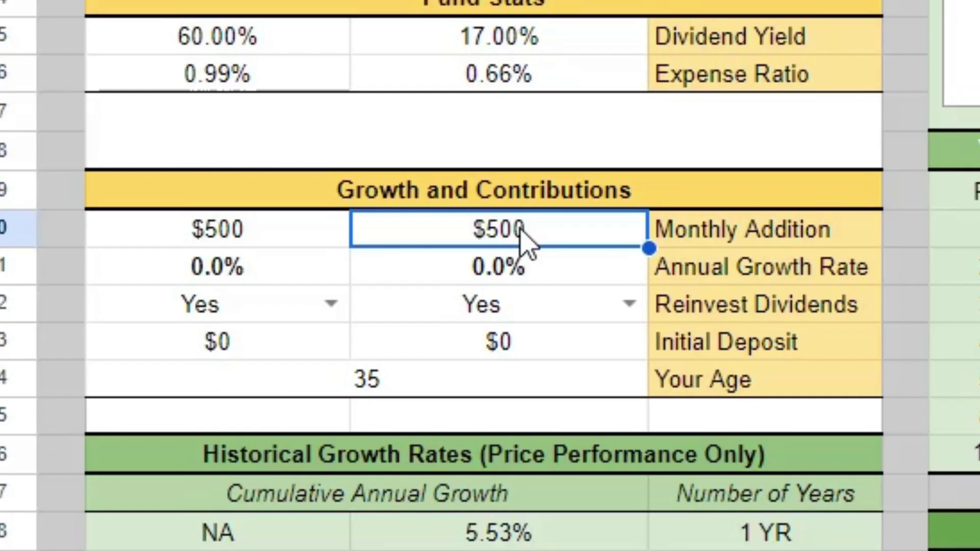
pyautogui.click(505, 279)
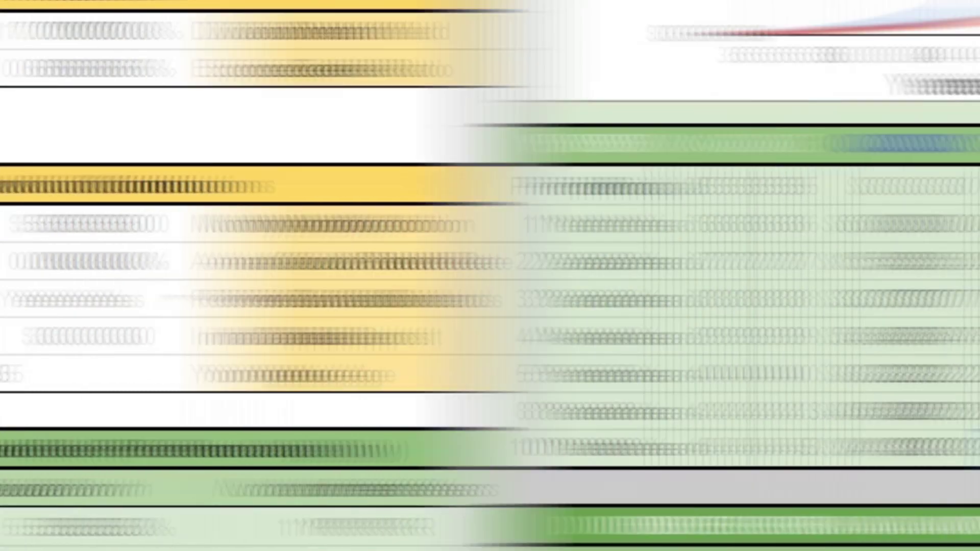
pyautogui.click(756, 449)
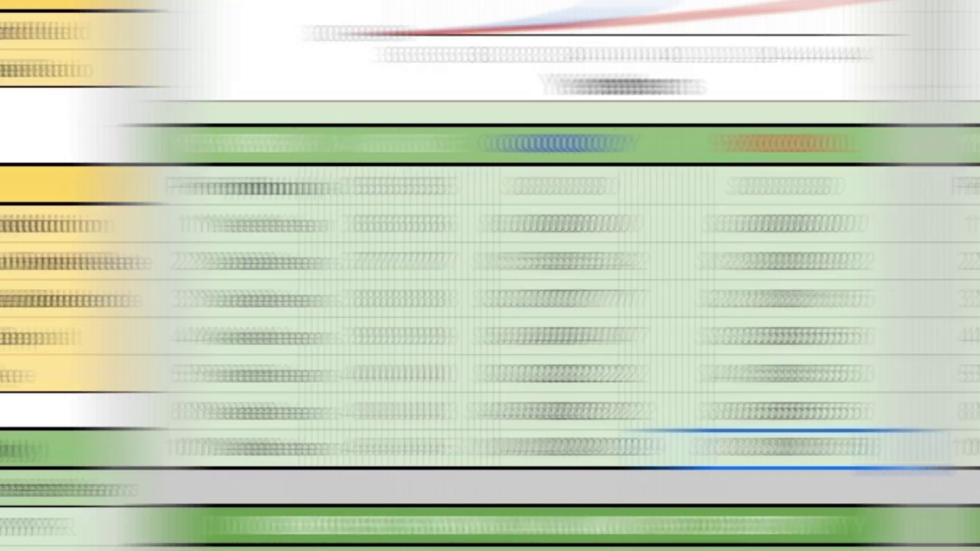
pyautogui.click(534, 301)
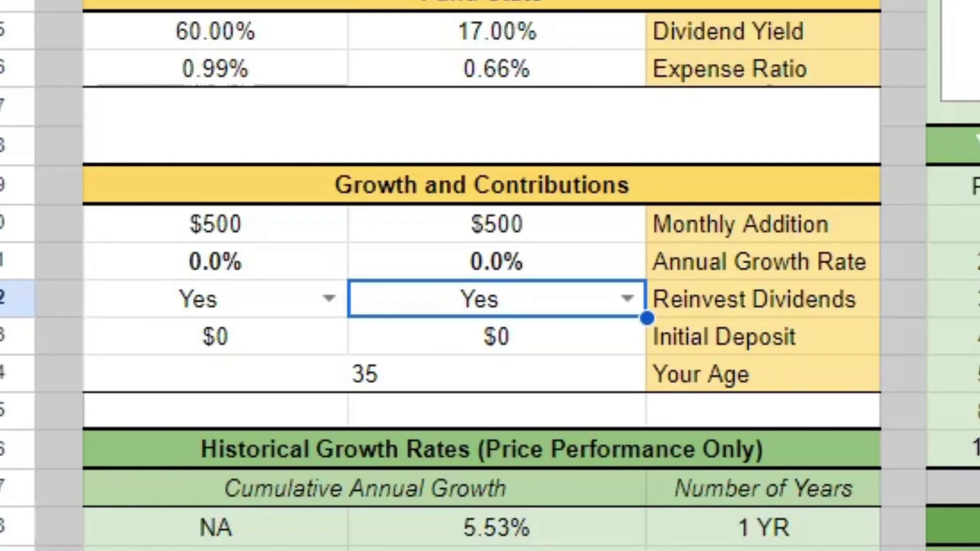
pyautogui.click(482, 449)
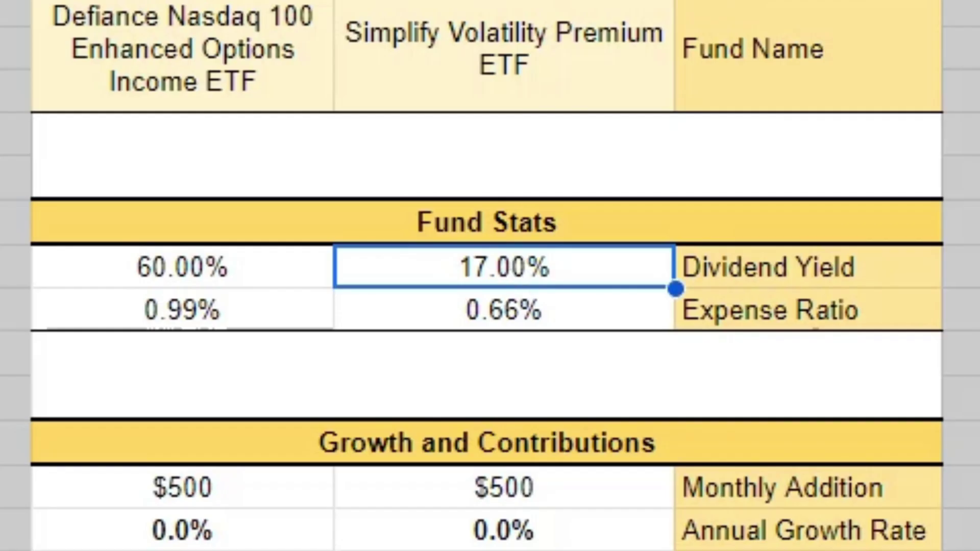
# Lower SVOL's expense ratio from 0.66% to 0.35%, raising its ten-year value to $132,152
pyautogui.click(244, 309)
pyautogui.click(536, 313)
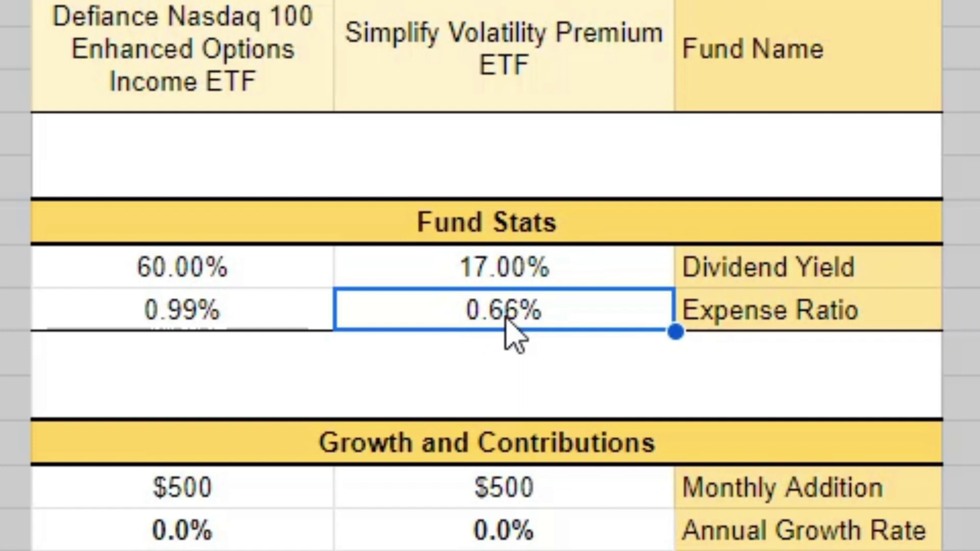
pyautogui.scroll(3, 503, 267)
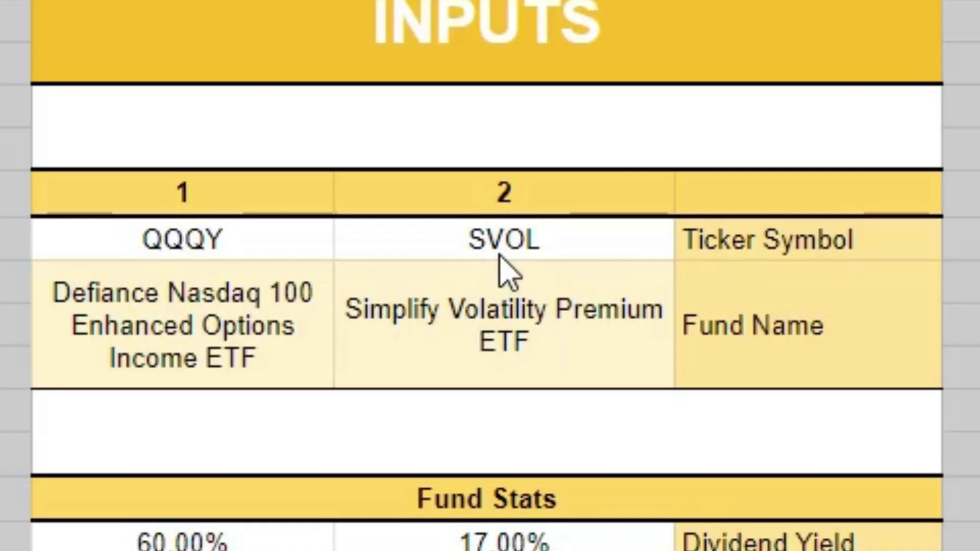
pyautogui.scroll(-3, 595, 332)
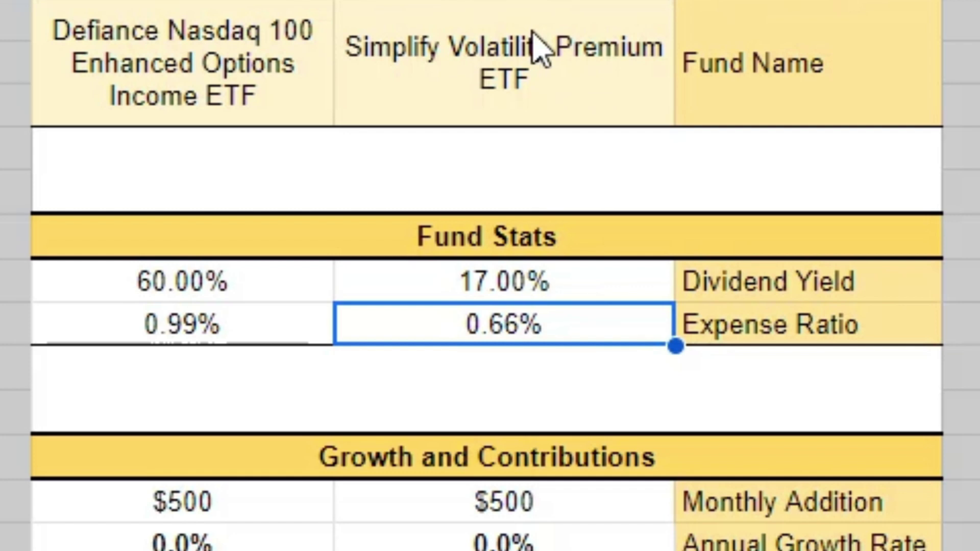
pyautogui.write('.25')
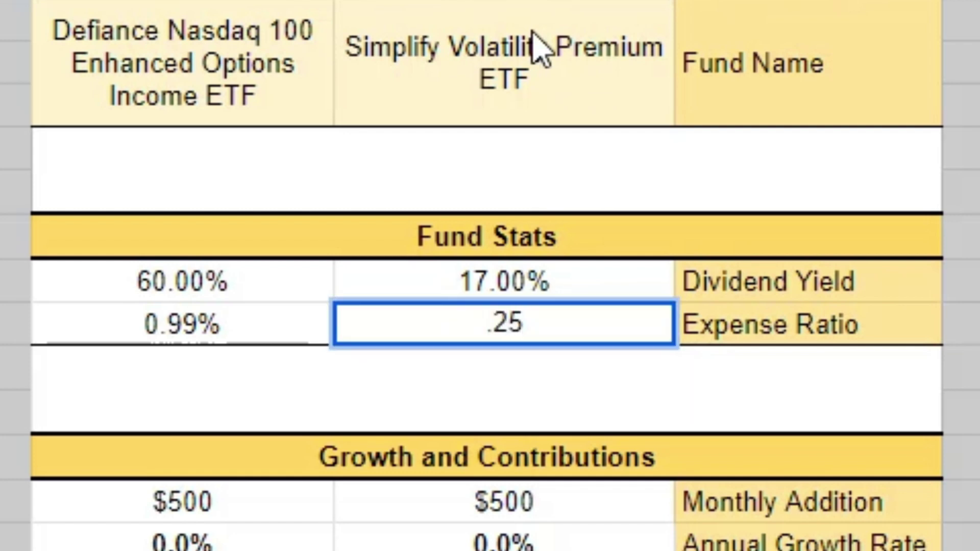
pyautogui.write('35%')
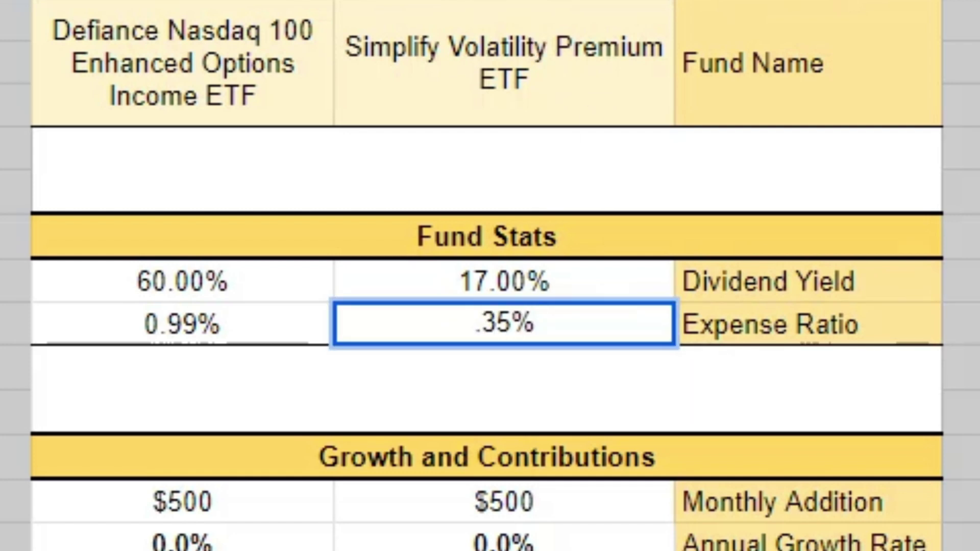
pyautogui.press('Return')
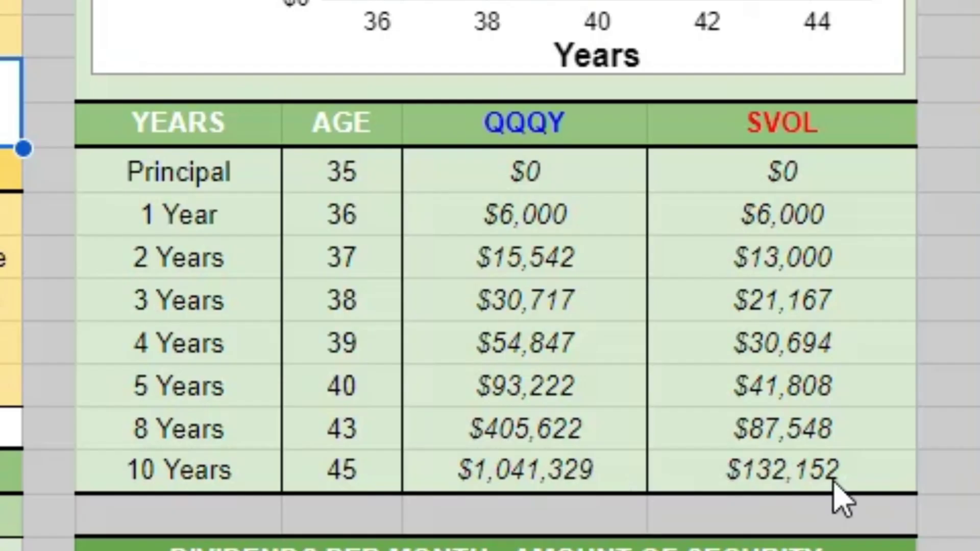
pyautogui.click(838, 487)
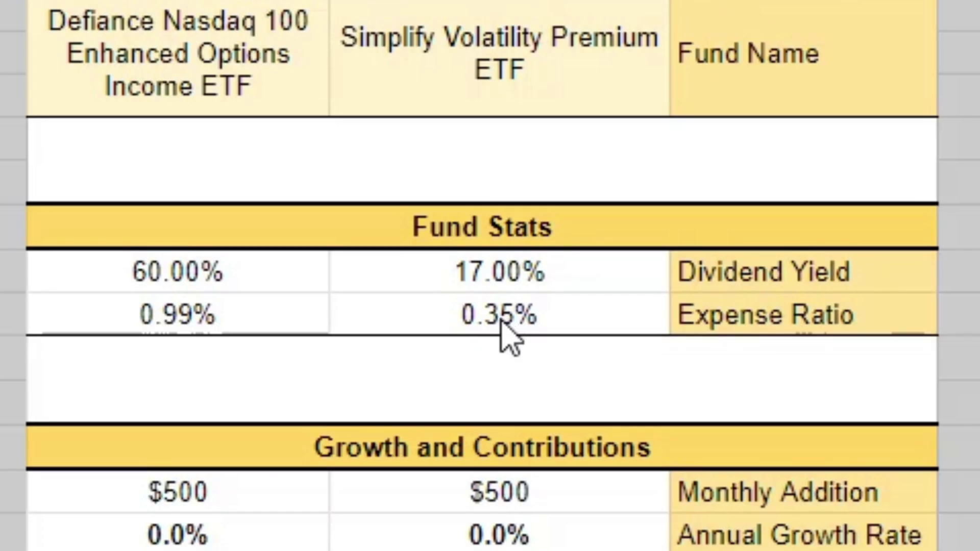
# Set SVOL's expense ratio to 0.00% and check its ten-year value with no fees
pyautogui.click(507, 315)
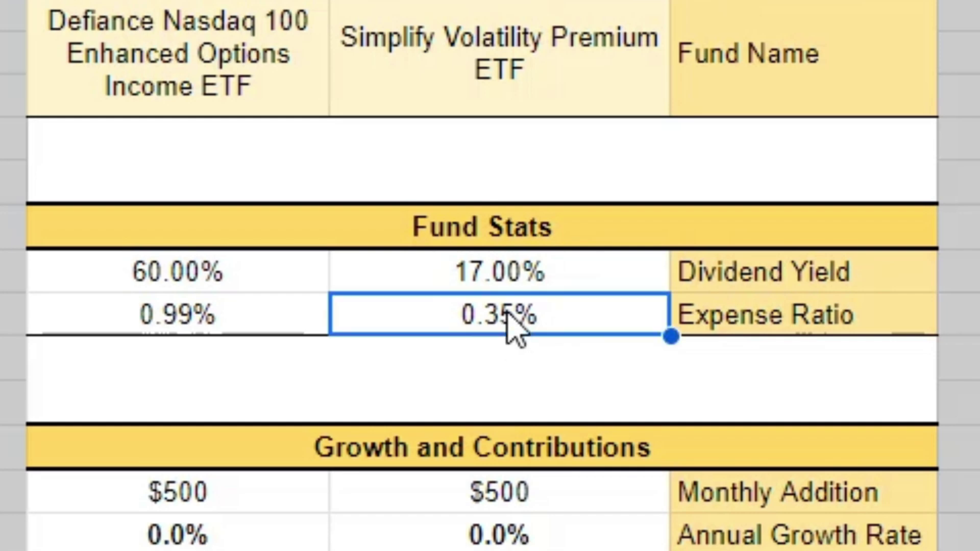
pyautogui.write('0')
pyautogui.press('Return')
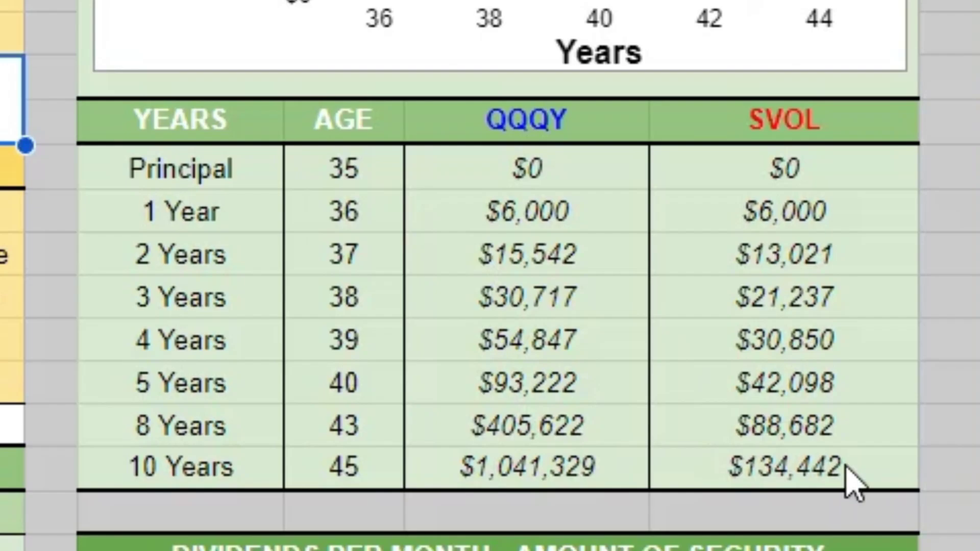
pyautogui.click(845, 470)
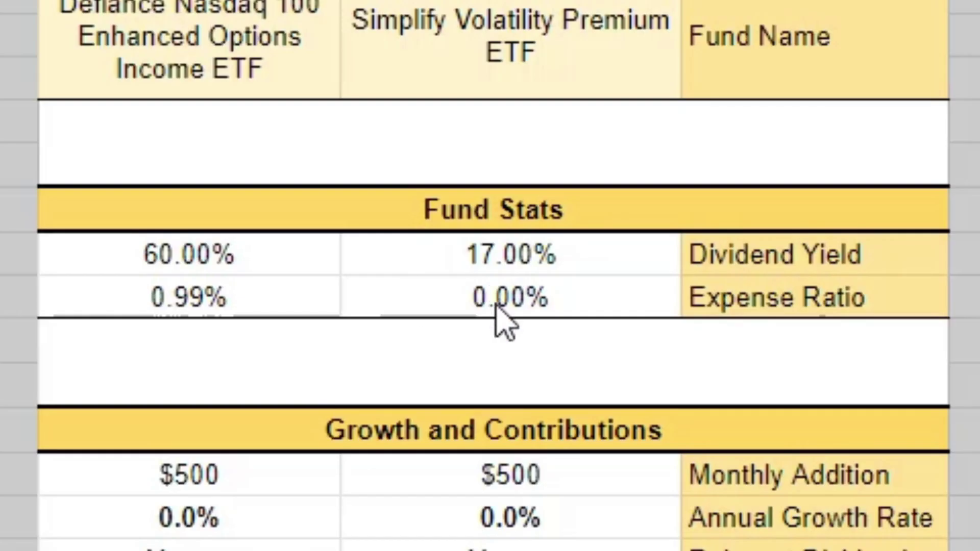
# Raise SVOL's expense ratio to 1.00%, dropping its ten-year value to $128,007
pyautogui.click(498, 307)
pyautogui.write('1')
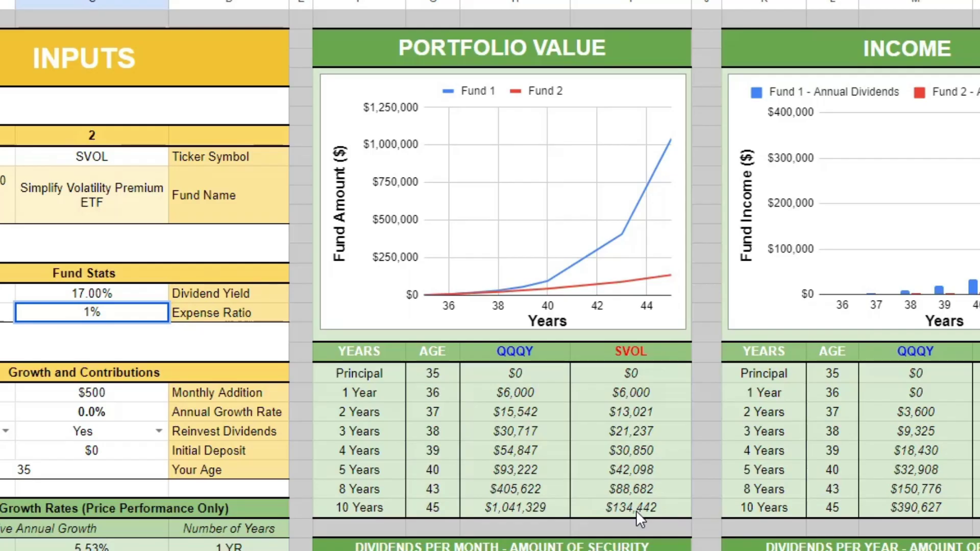
pyautogui.press('Return')
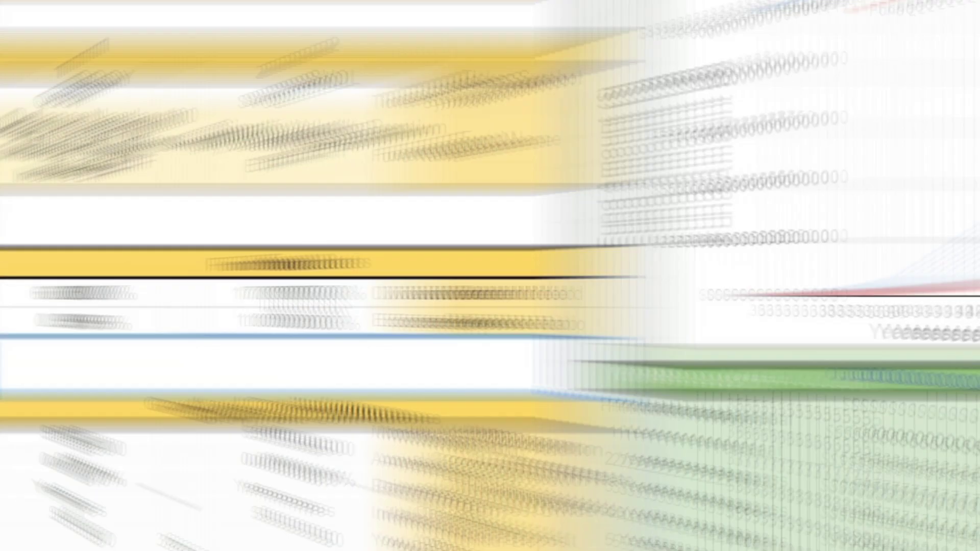
pyautogui.click(79, 300)
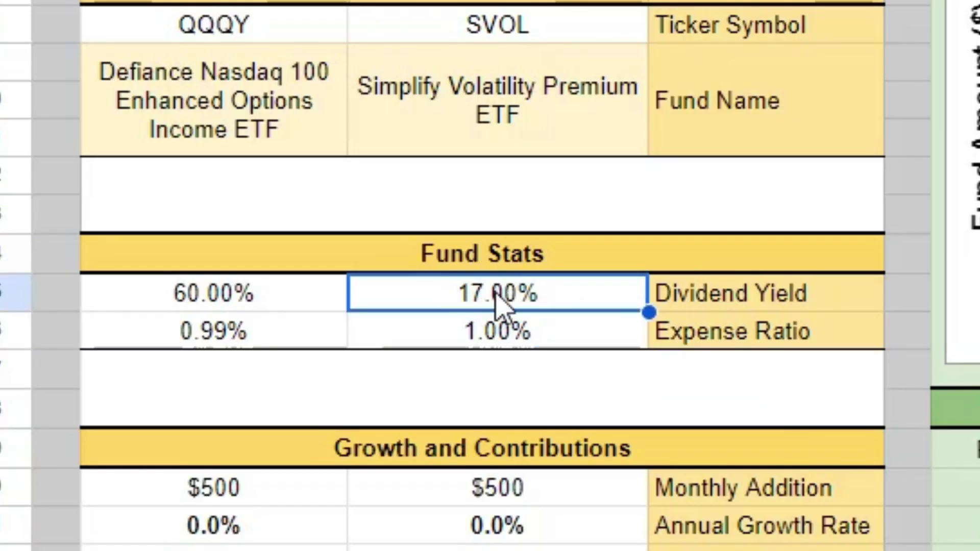